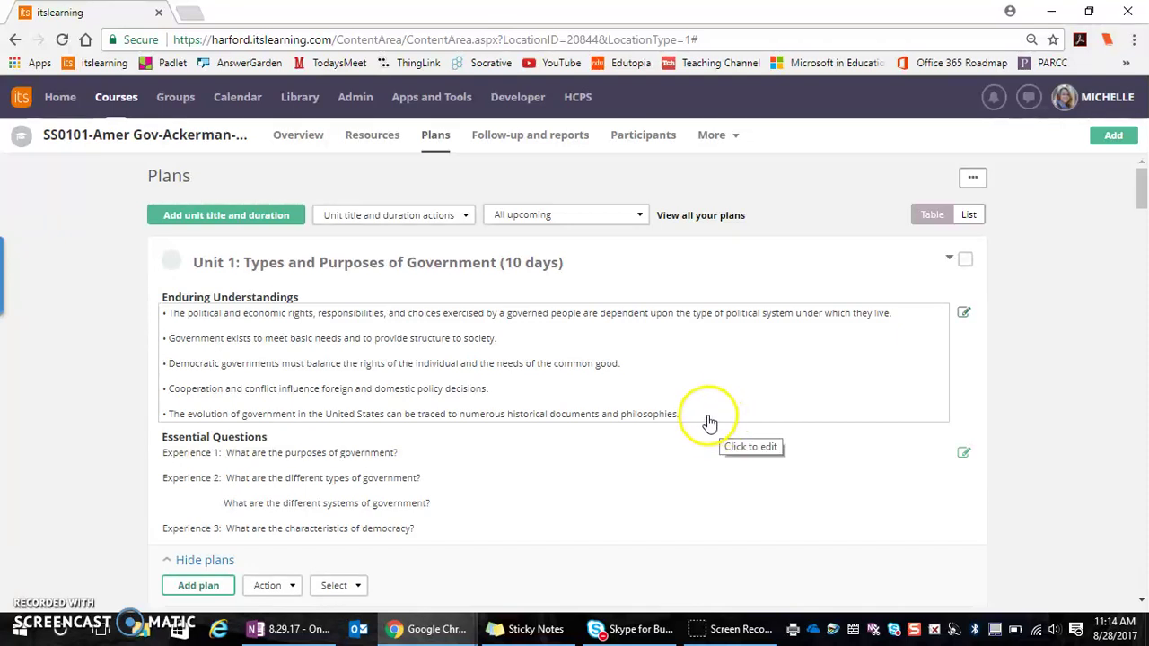
Deactivate every element in the course's Resources, including the contents of the selected folders
scroll(709, 422, down, 3)
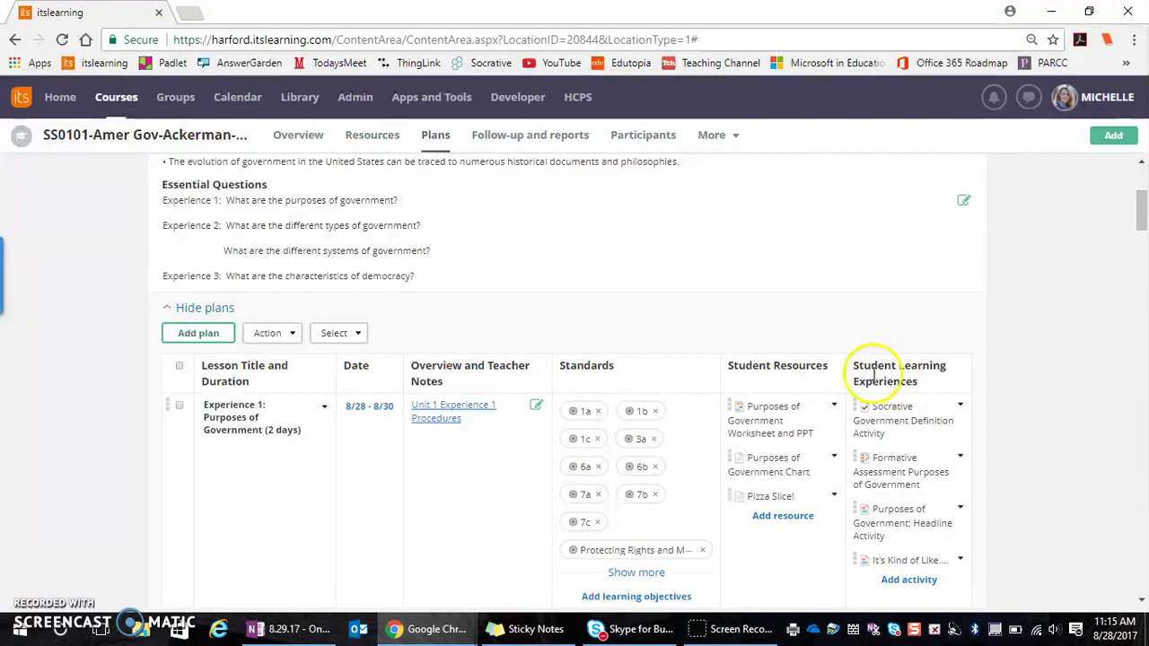
click(376, 137)
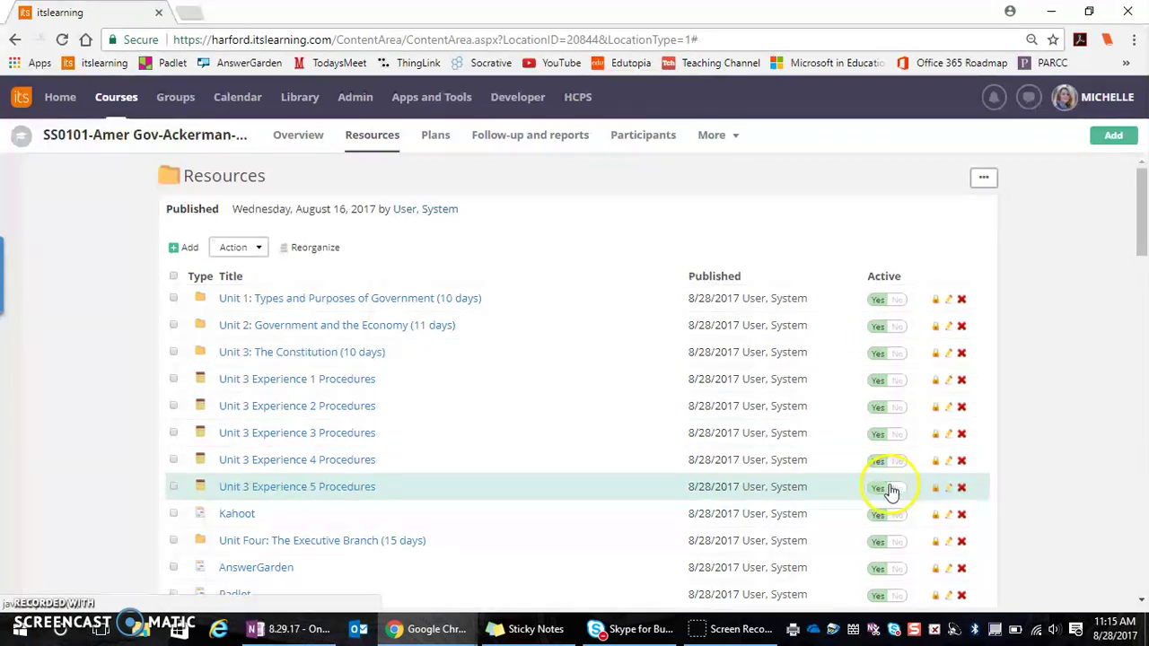
scroll(679, 479, down, 1)
scroll(675, 472, down, 1)
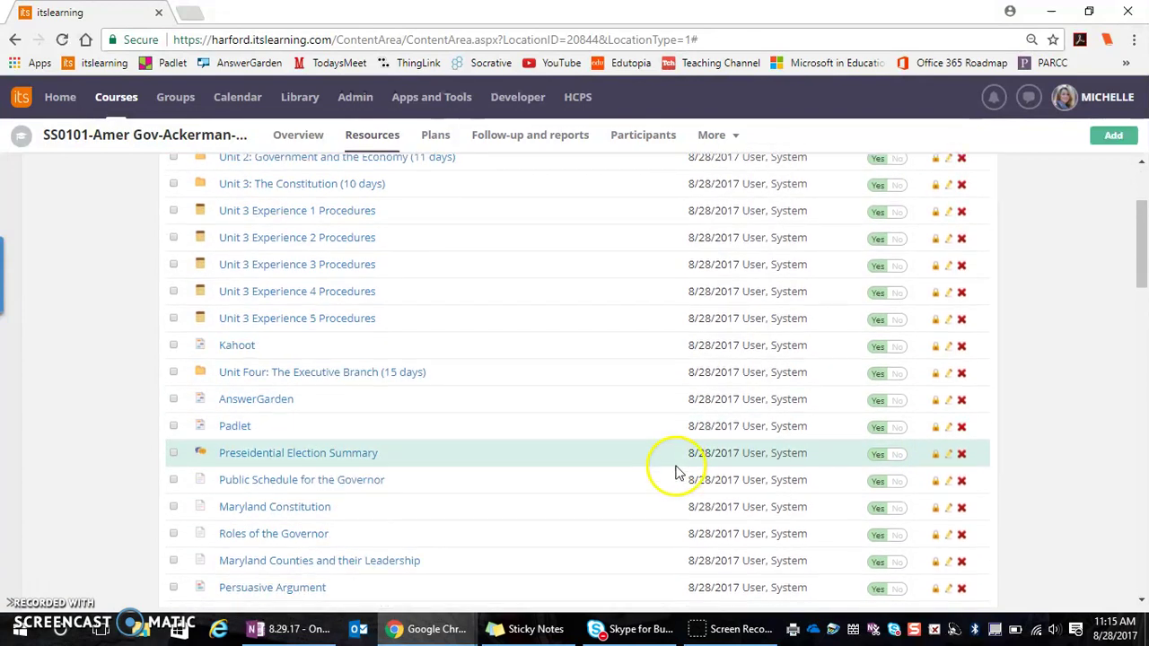
scroll(662, 464, down, 2)
scroll(661, 464, up, 4)
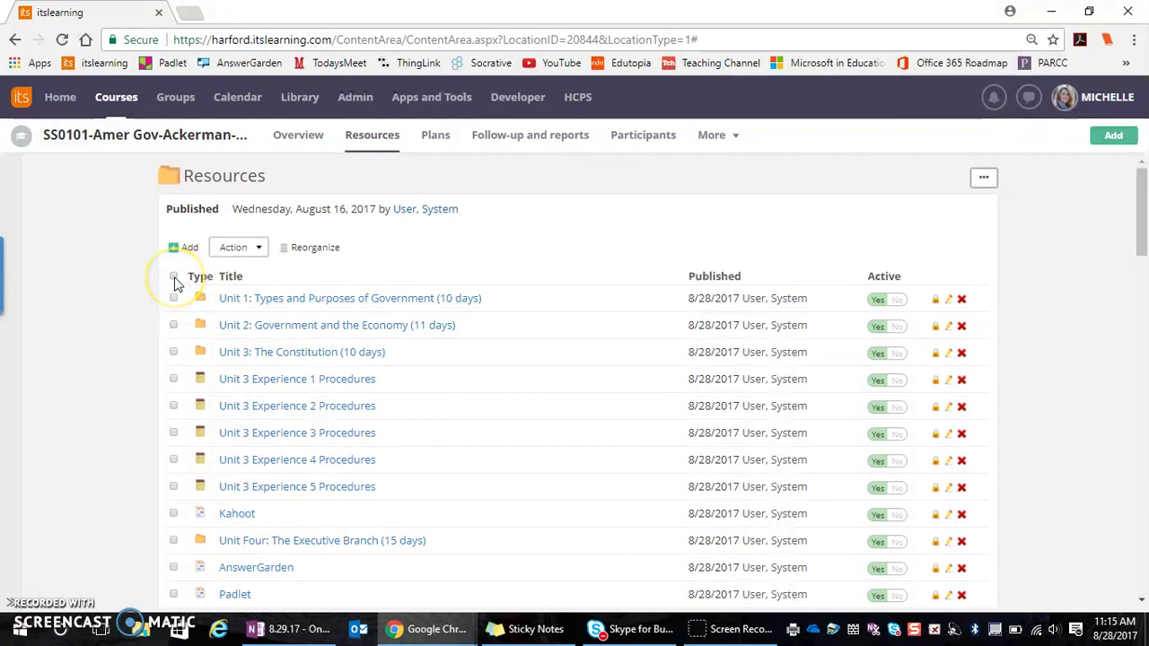
click(174, 278)
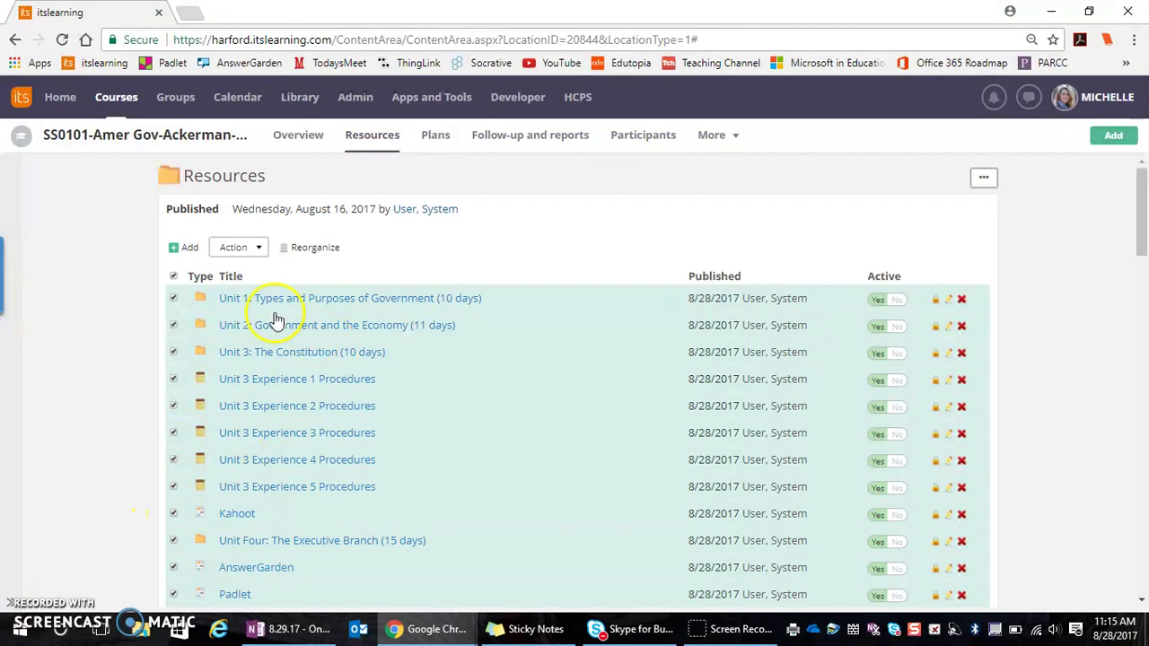
click(257, 249)
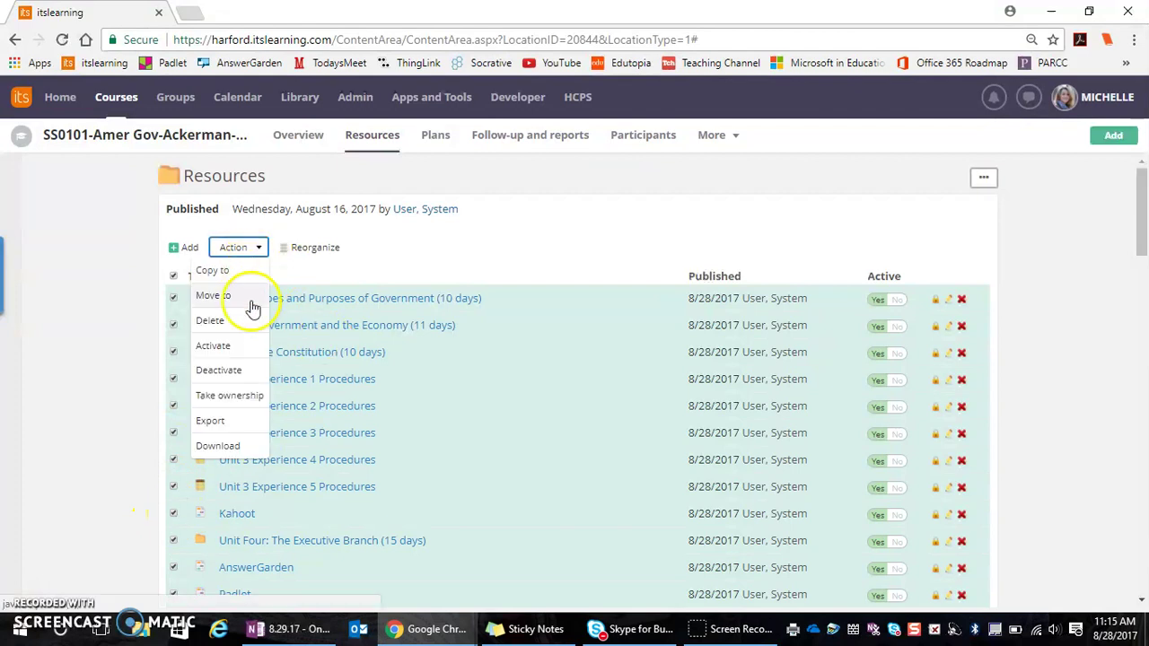
click(222, 370)
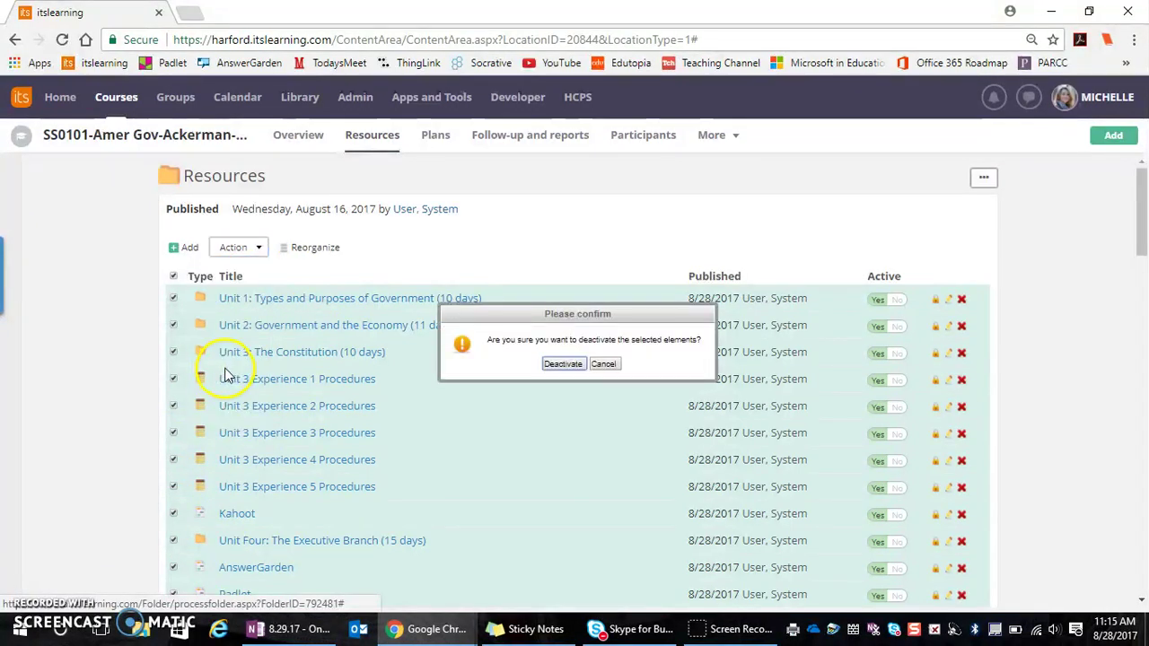
click(563, 363)
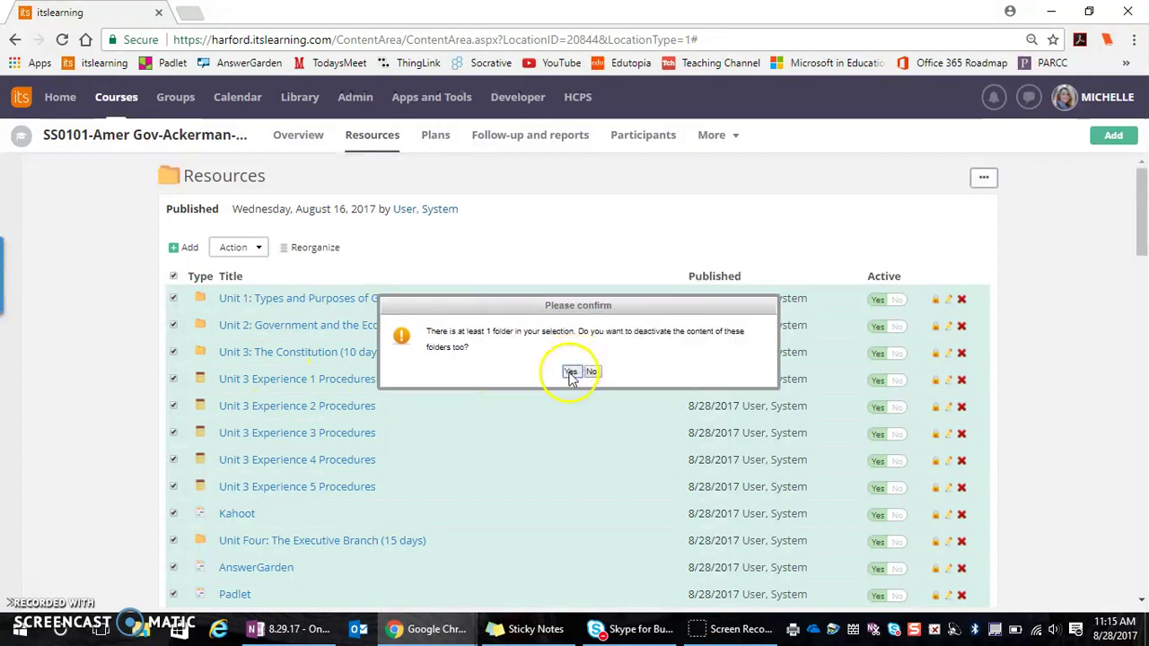
click(571, 373)
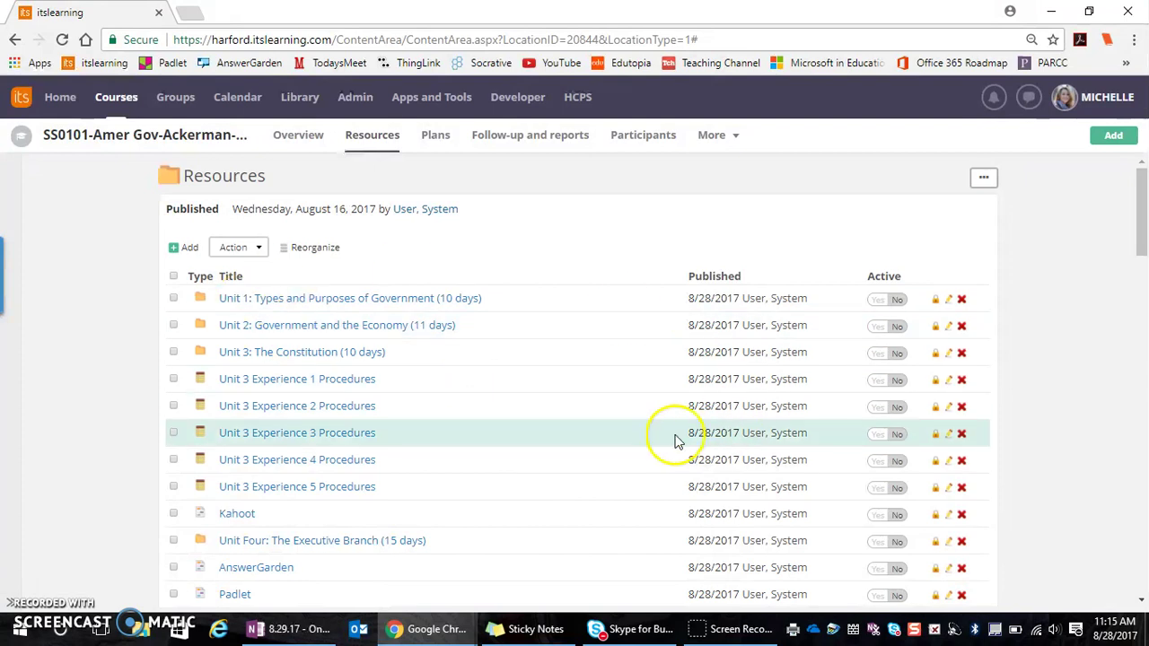
Examine how the student resources and learning experiences of Unit 1 are shown in the course plans
click(436, 136)
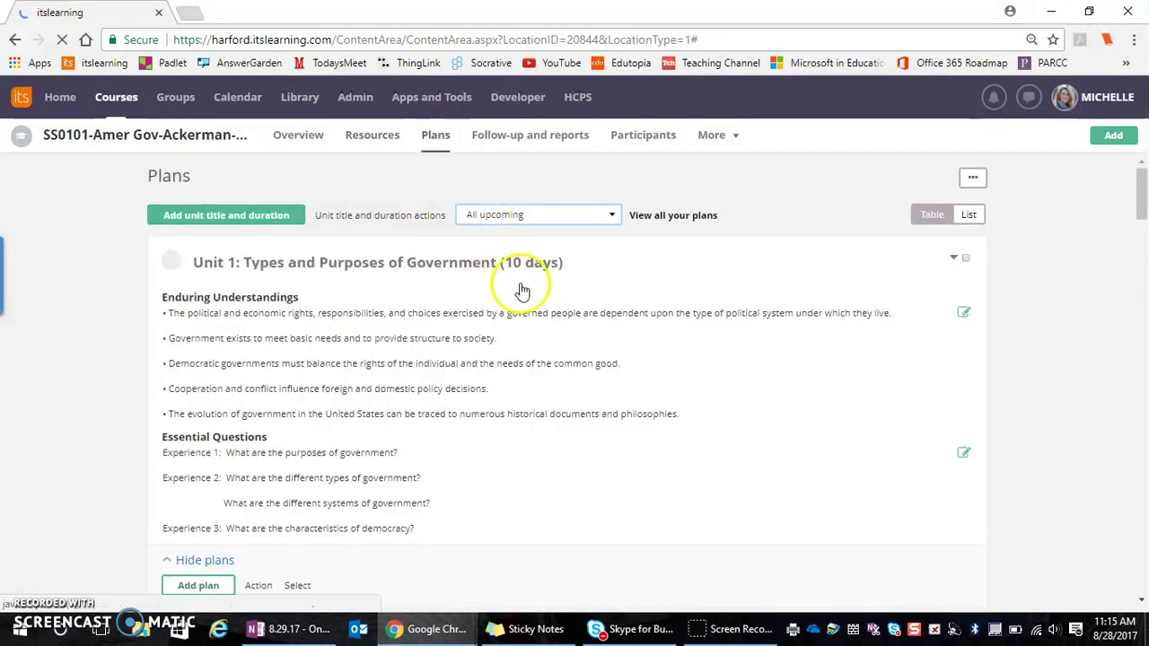
scroll(570, 398, down, 2)
scroll(567, 393, down, 3)
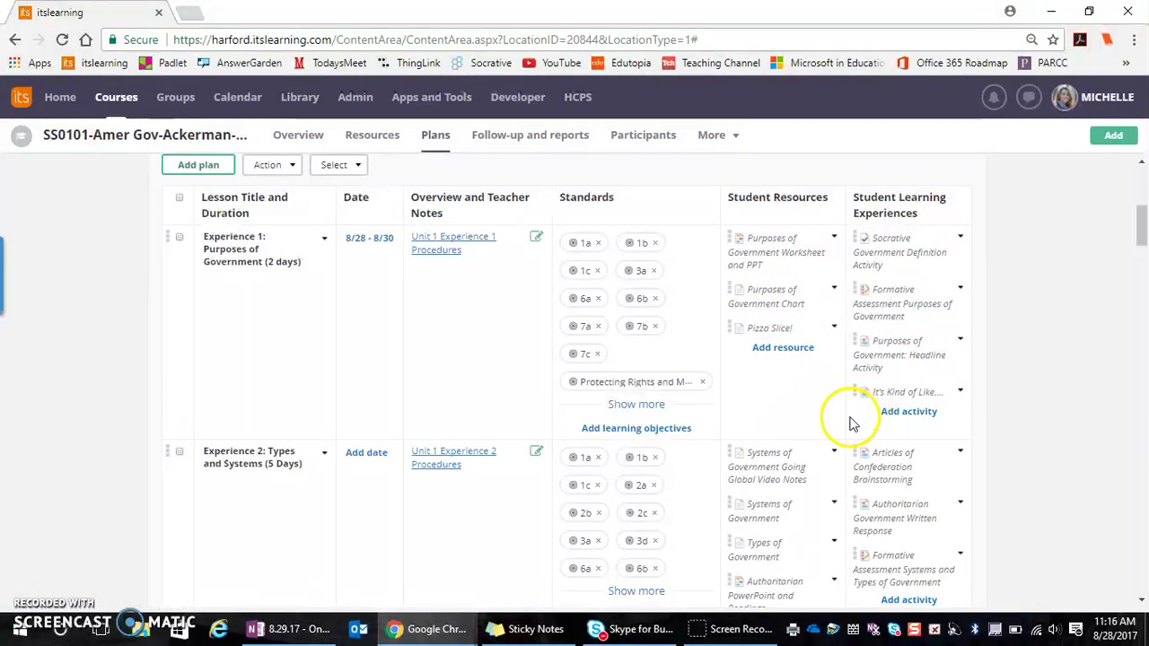
scroll(849, 420, down, 1)
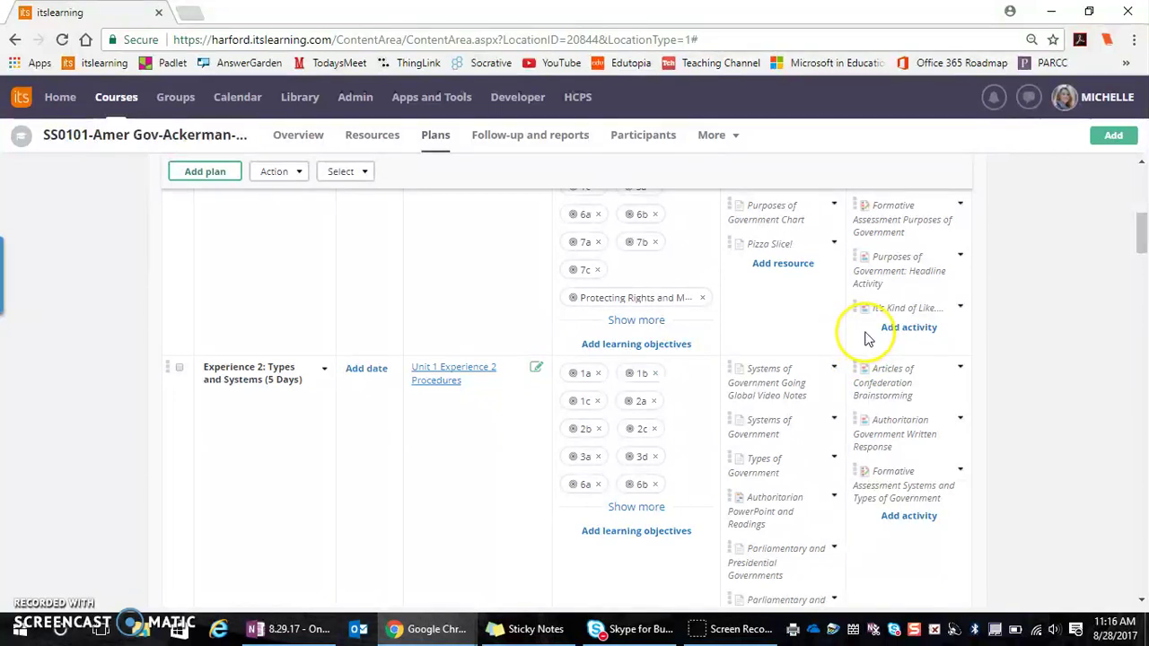
scroll(844, 346, up, 3)
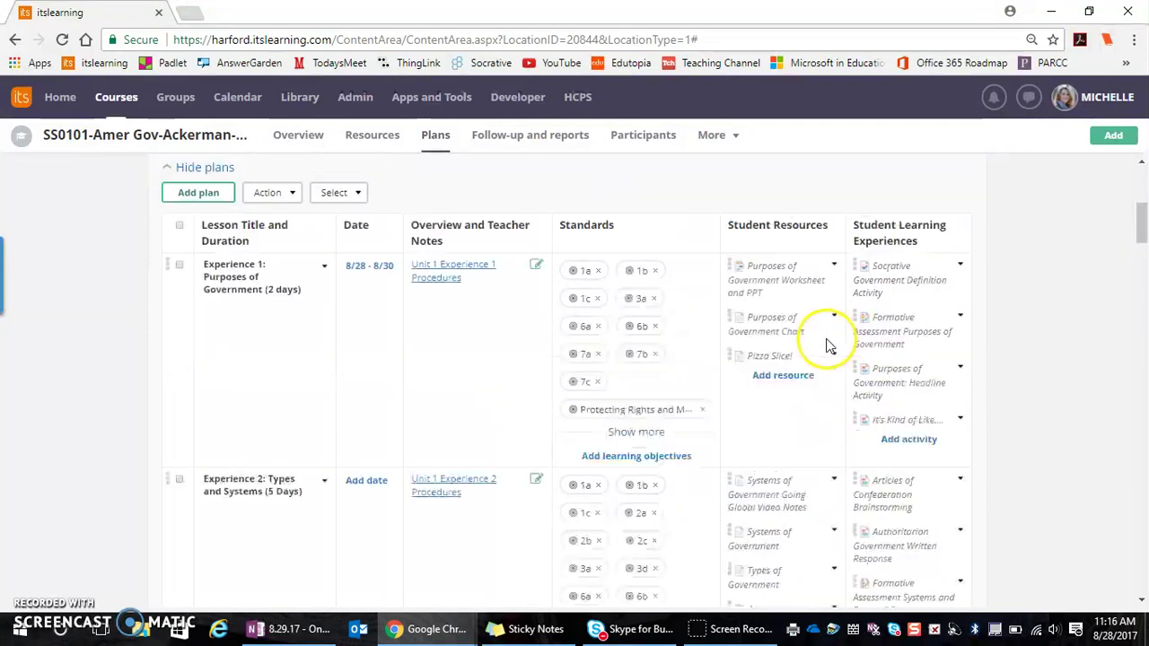
scroll(824, 338, up, 1)
scroll(817, 339, down, 1)
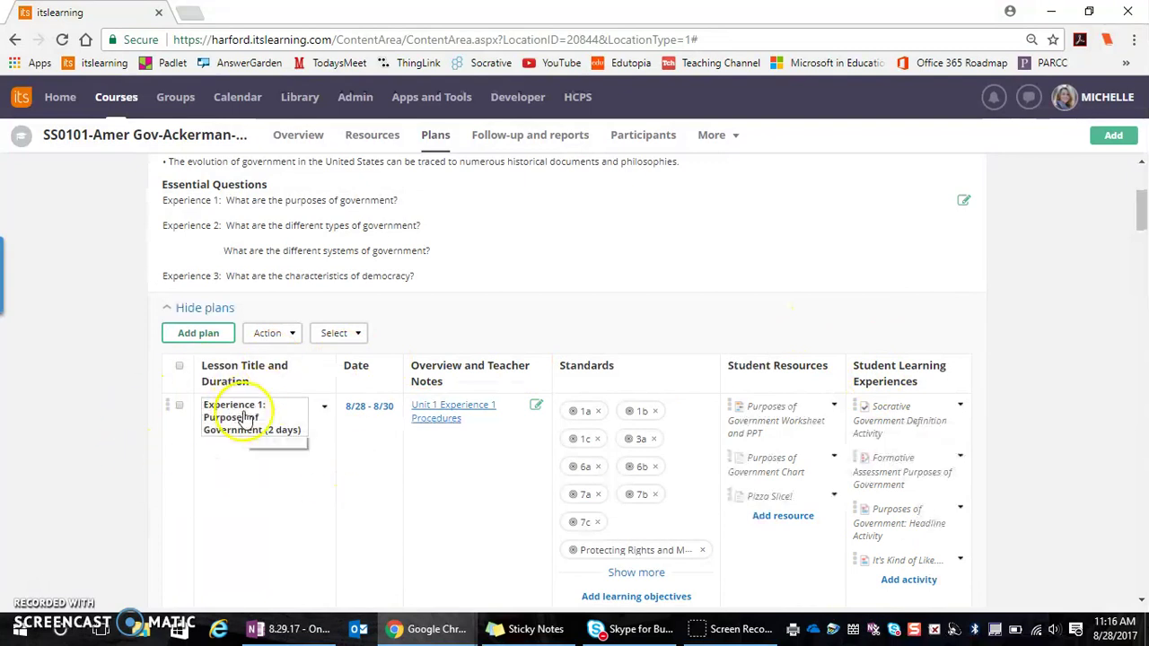
Activate the folder "Unit 1: Types and Purposes of Government (10 days)" in Resources together with its contents
click(368, 144)
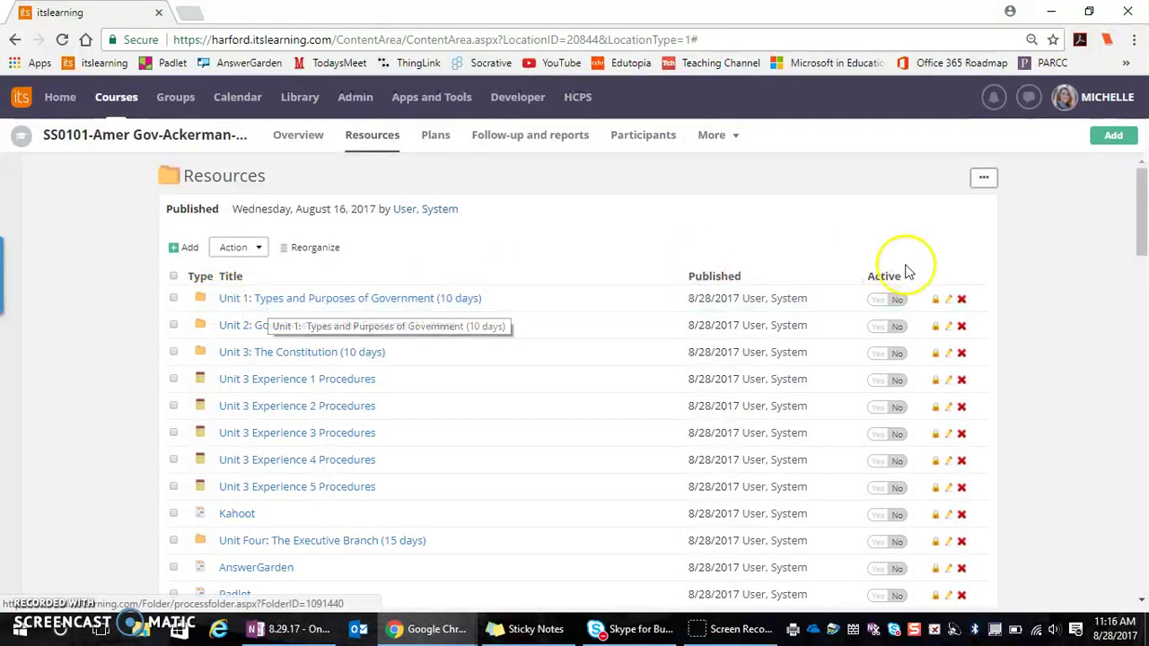
click(880, 301)
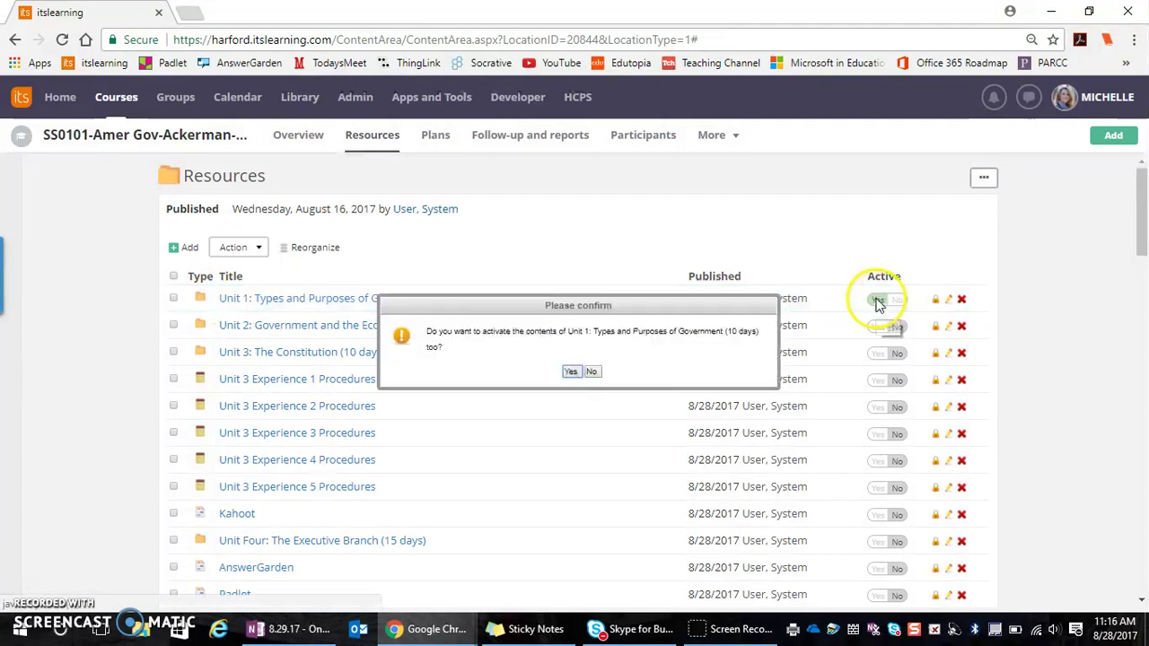
click(571, 373)
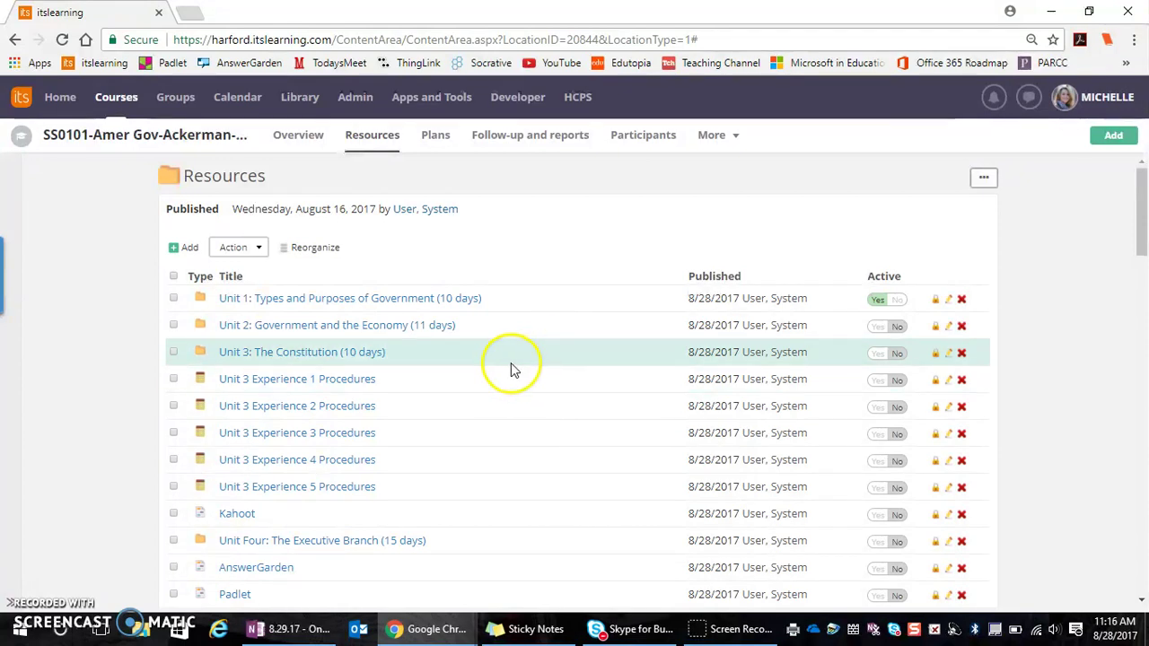
Deactivate all elements inside the Unit 1: Types and Purposes of Government folder
click(427, 300)
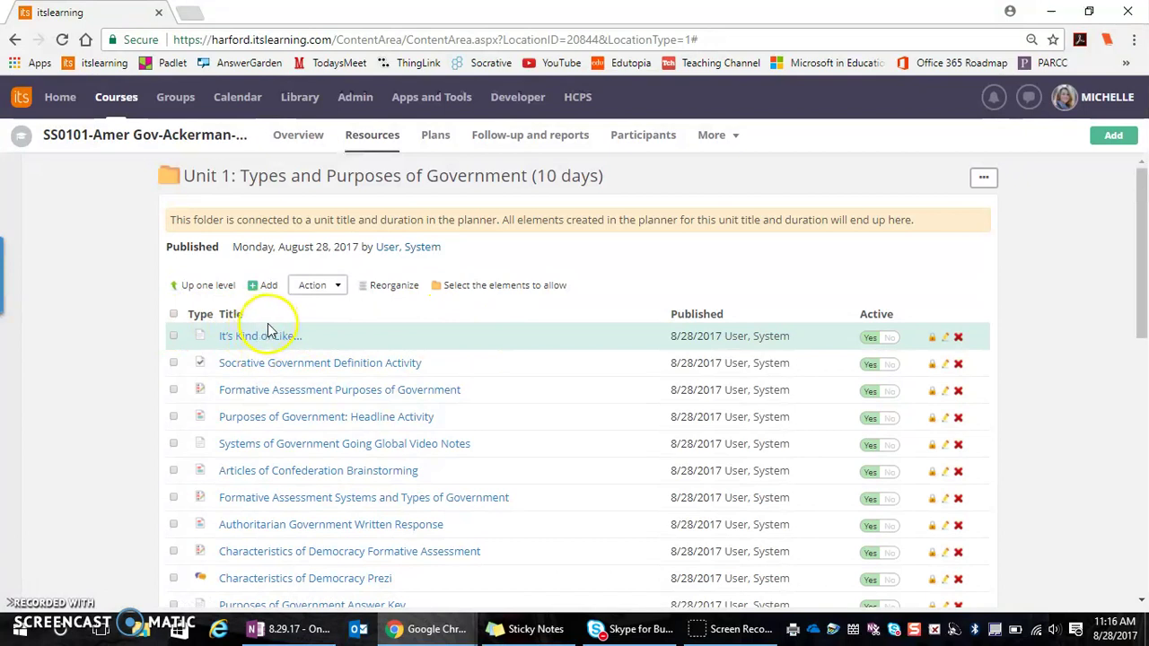
click(174, 314)
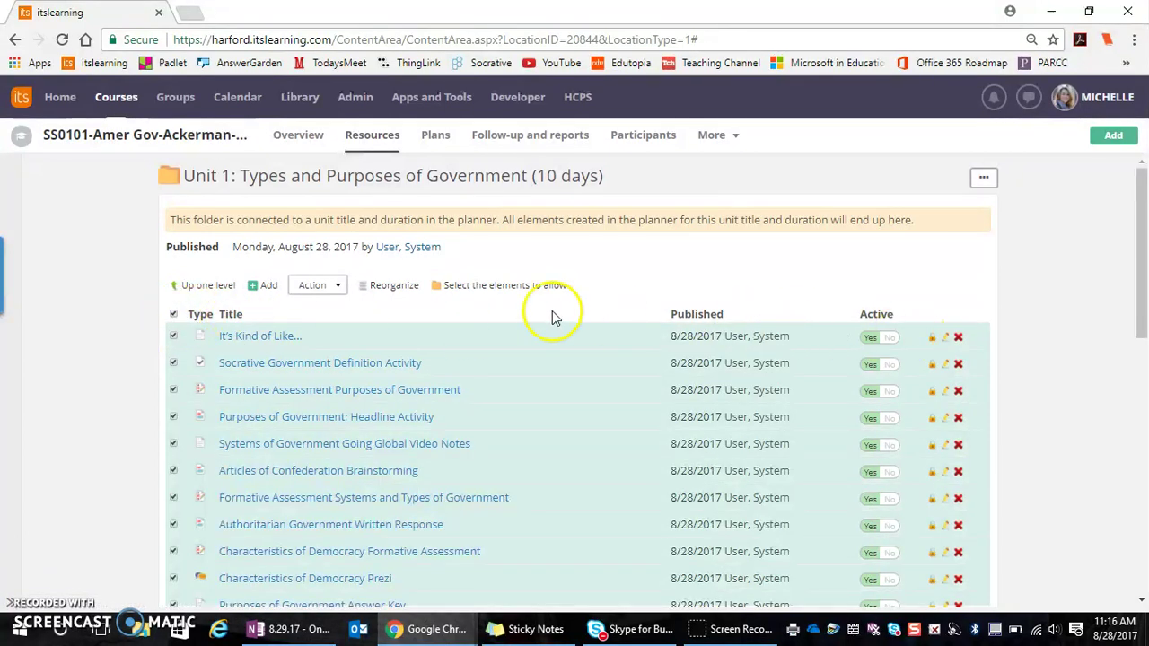
click(316, 285)
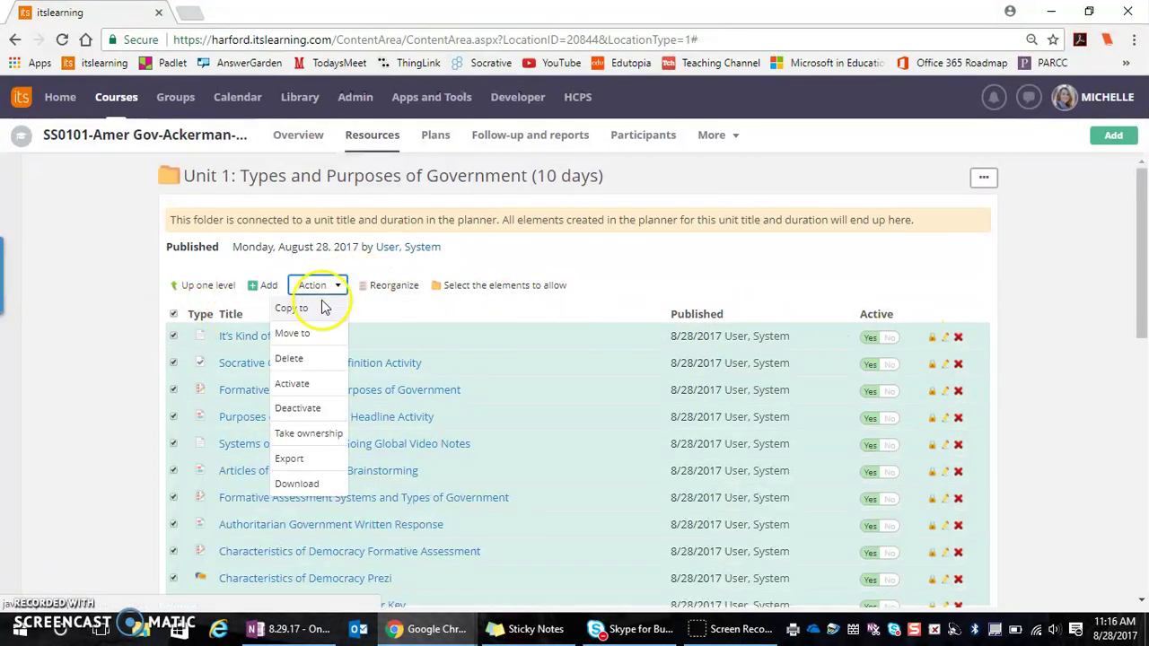
click(299, 409)
click(566, 364)
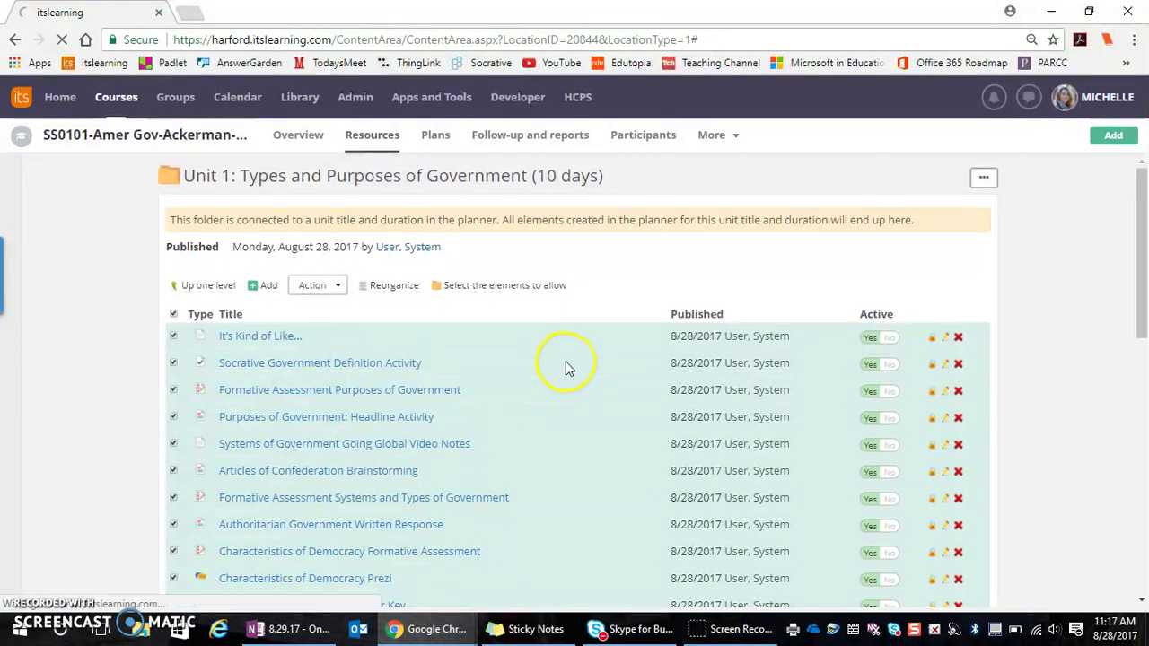
scroll(564, 359, down, 1)
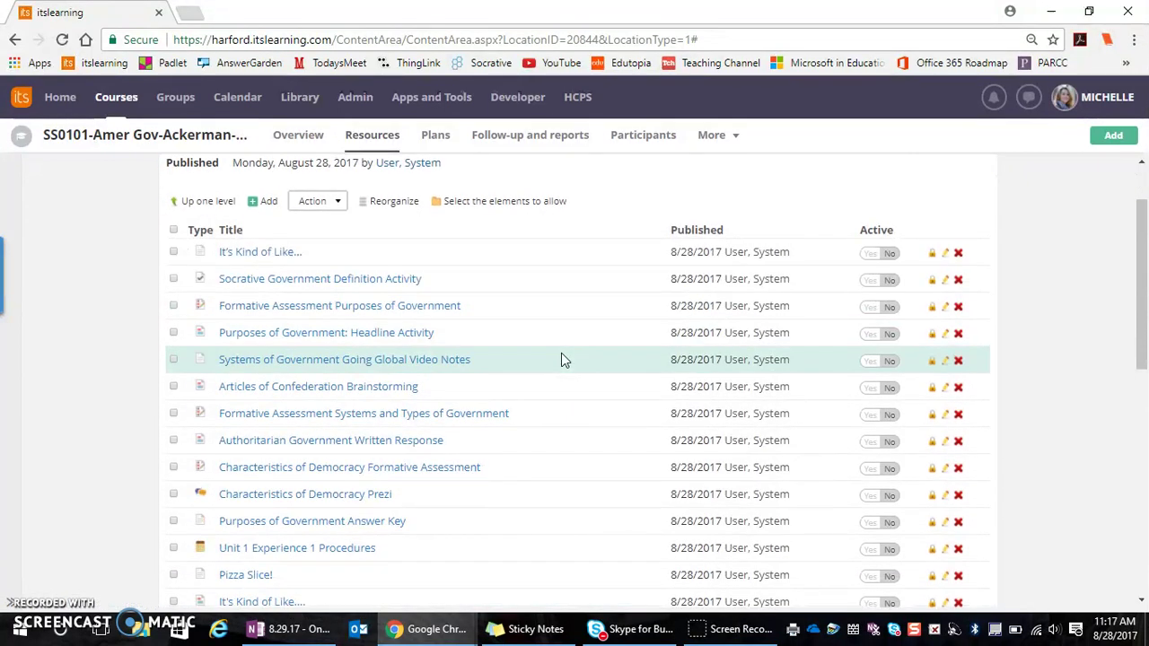
scroll(561, 358, down, 1)
scroll(547, 356, up, 2)
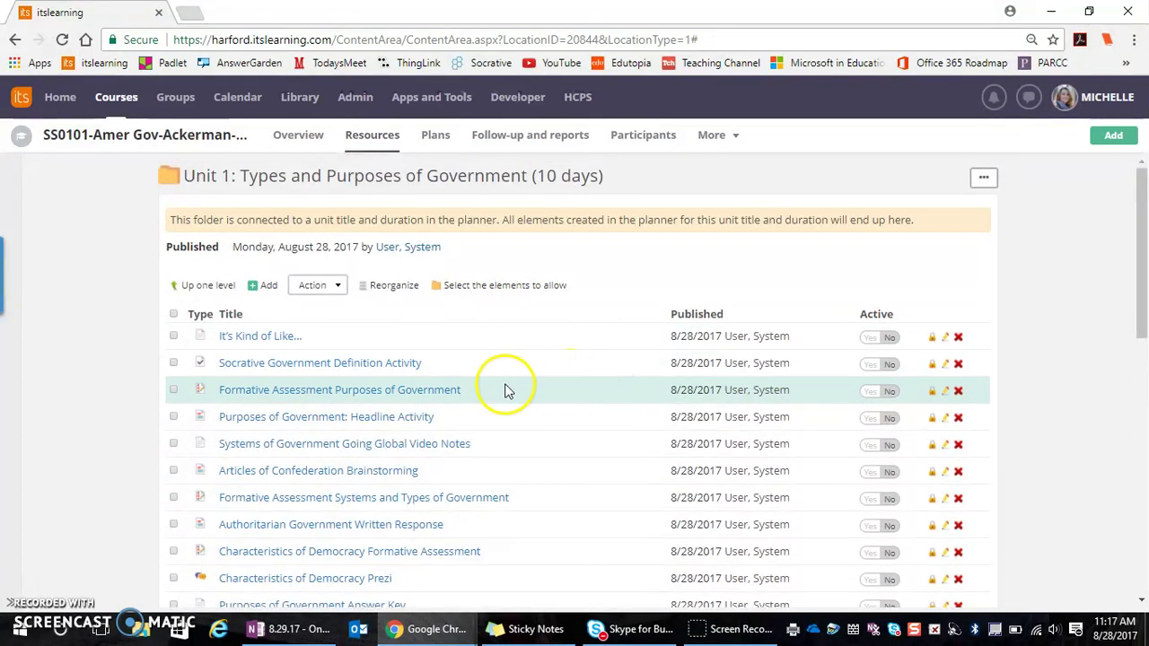
Activate only Purposes of Government: Headline Activity, Purposes of Government Worksheet and PPT, and Authoritarian PowerPoint and Readings in the Unit 1 folder
click(878, 420)
scroll(782, 410, down, 2)
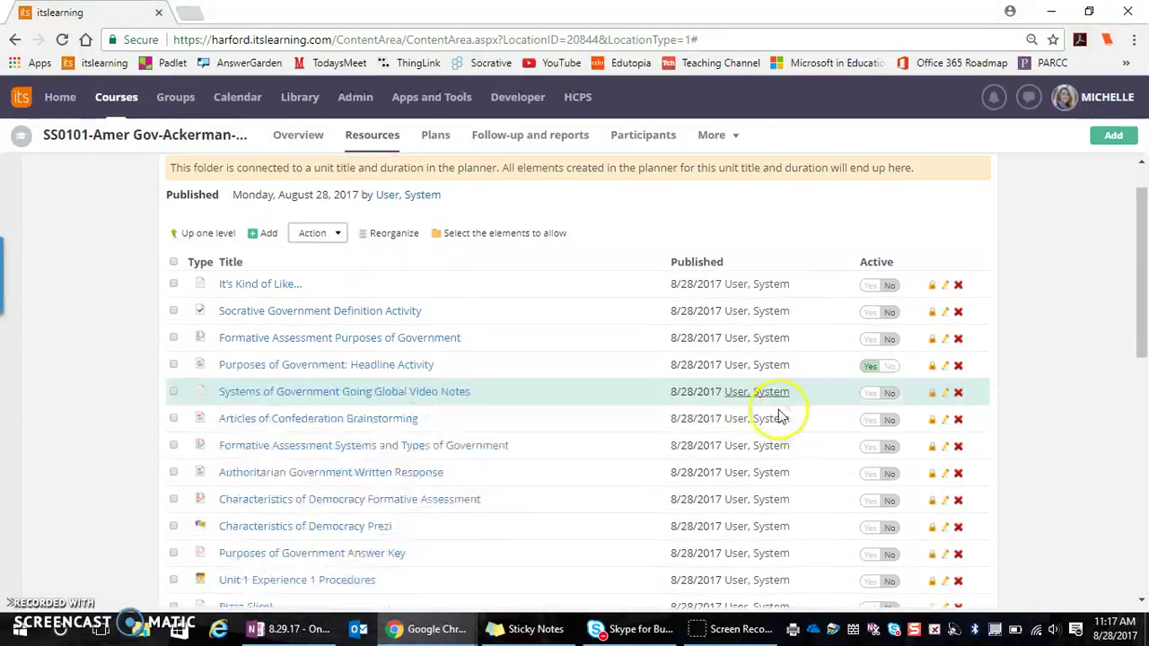
scroll(508, 431, down, 2)
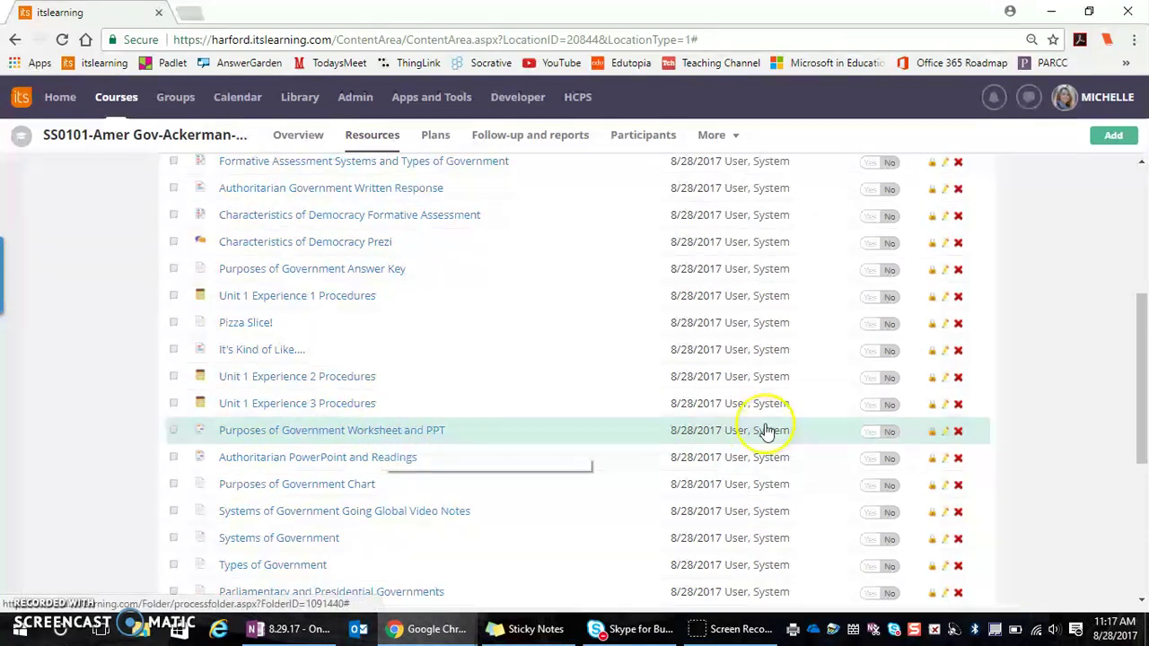
click(872, 435)
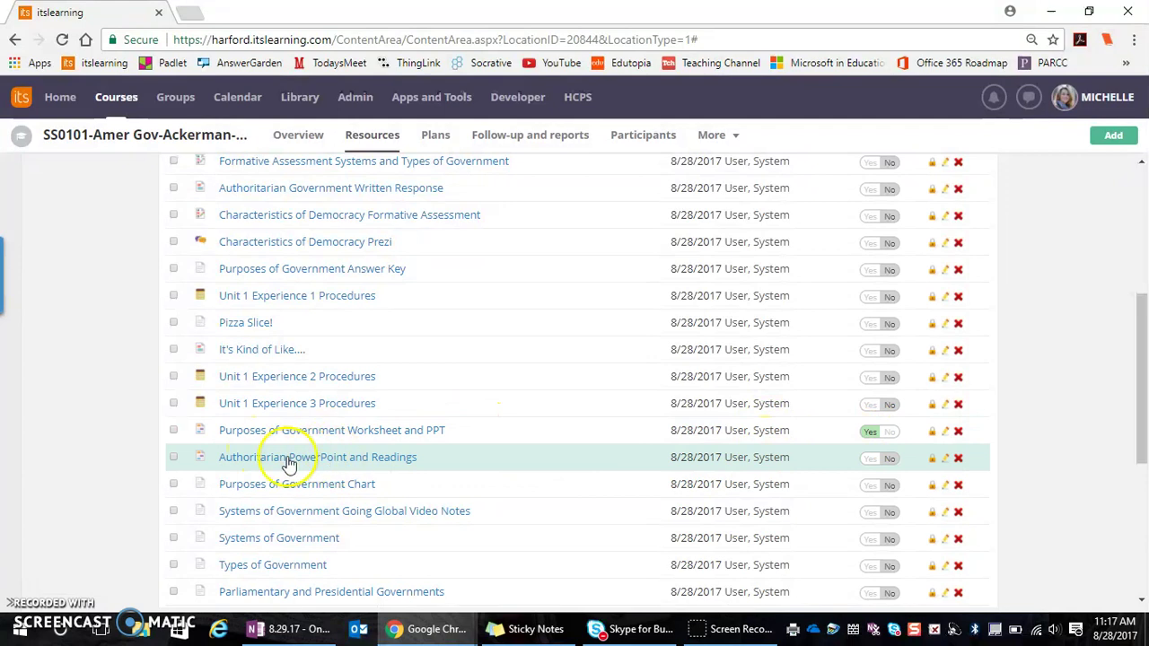
click(895, 462)
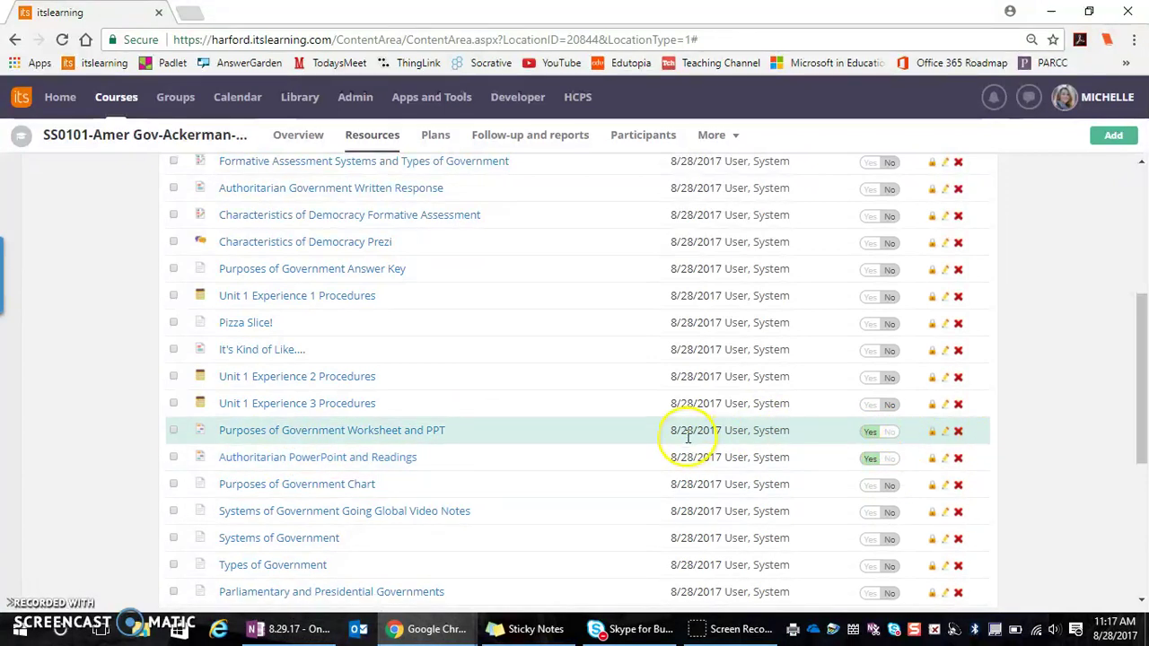